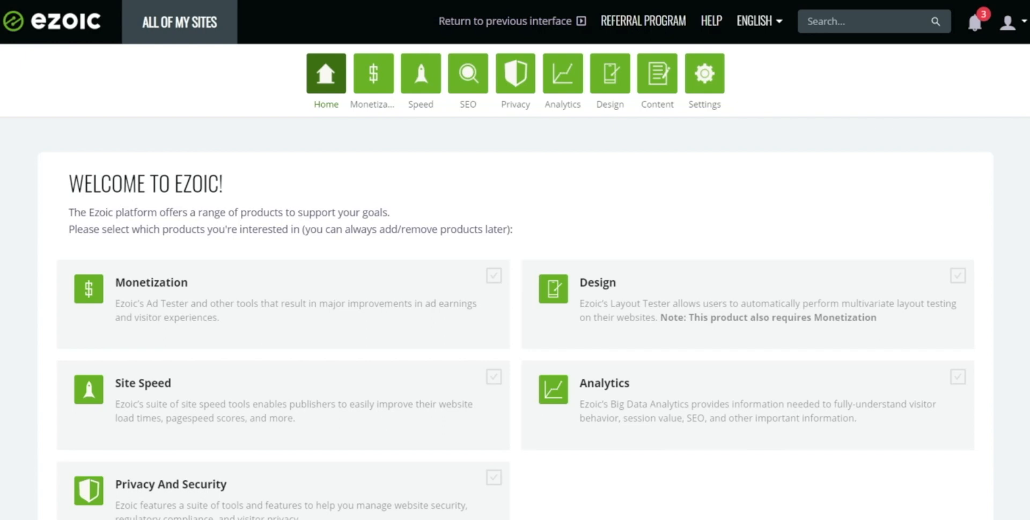
Choose Monetization as the product of interest and continue to the site's dashboard
scroll(515, 260, down, 1)
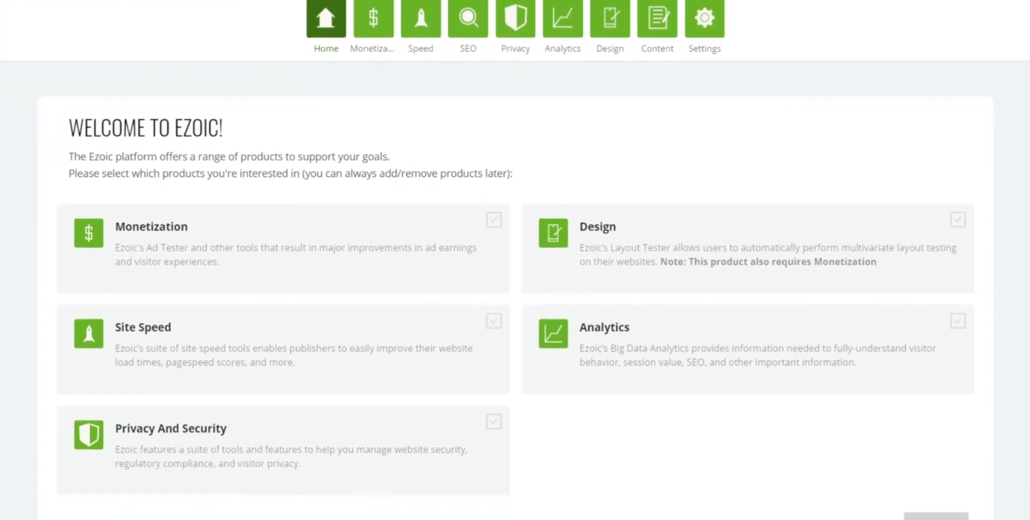
click(428, 246)
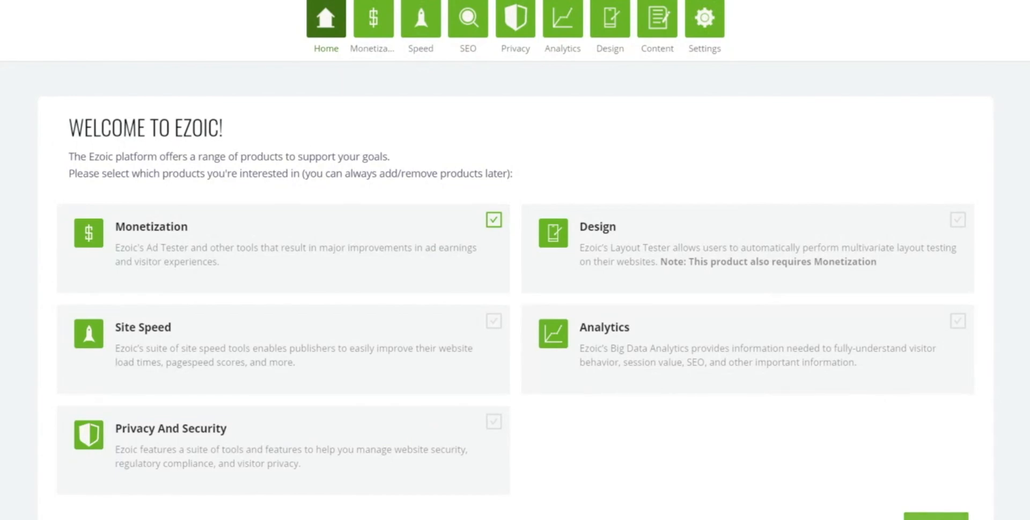
click(937, 516)
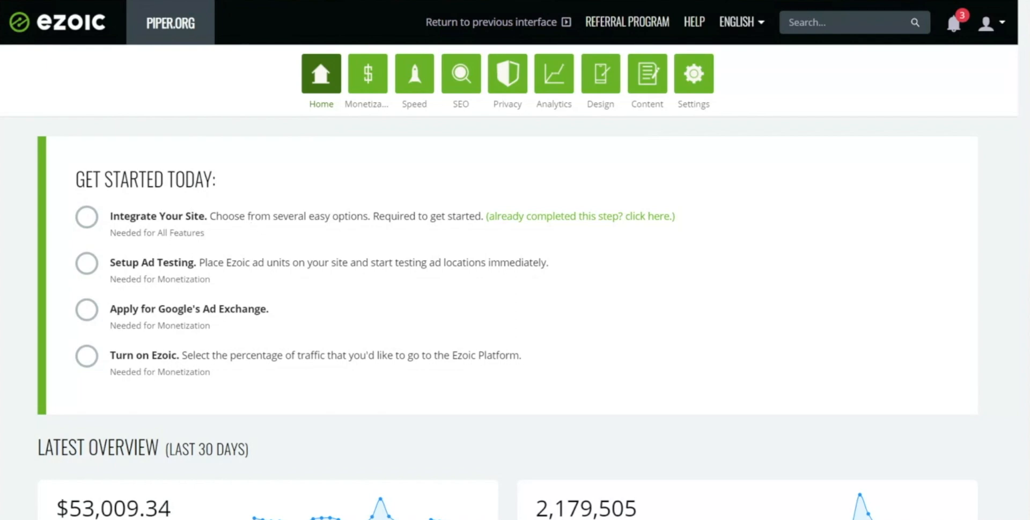
Open the Integrate Your Site task, compare the integration methods and view the Name Servers instructions
click(171, 224)
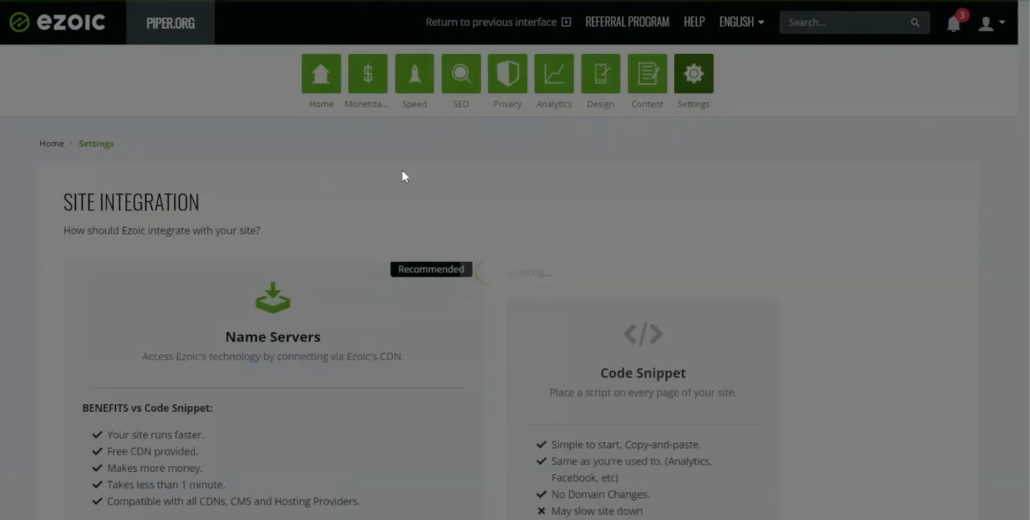
scroll(699, 202, down, 2)
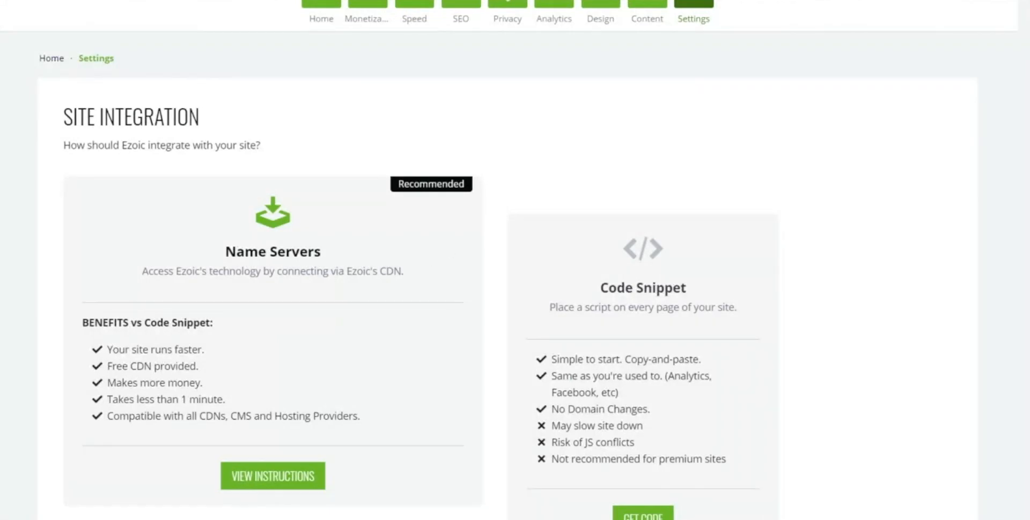
scroll(357, 334, down, 2)
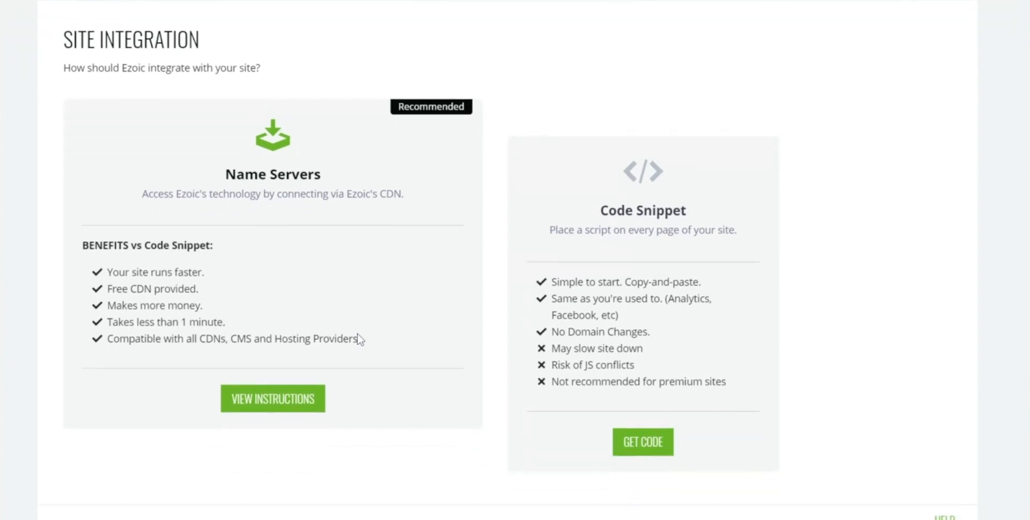
click(280, 401)
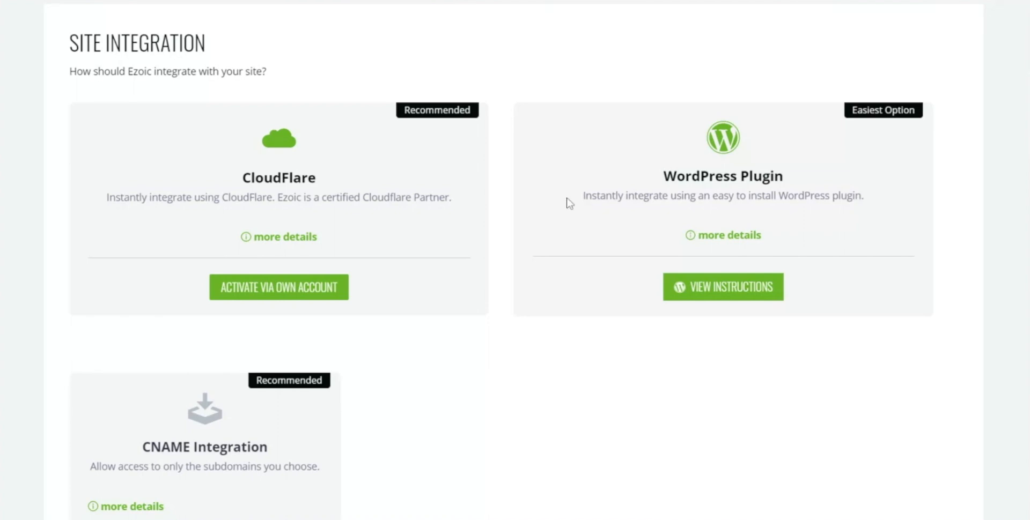
Review the CloudFlare, WordPress Plugin and CNAME integration options and return to the Home dashboard
scroll(569, 203, down, 2)
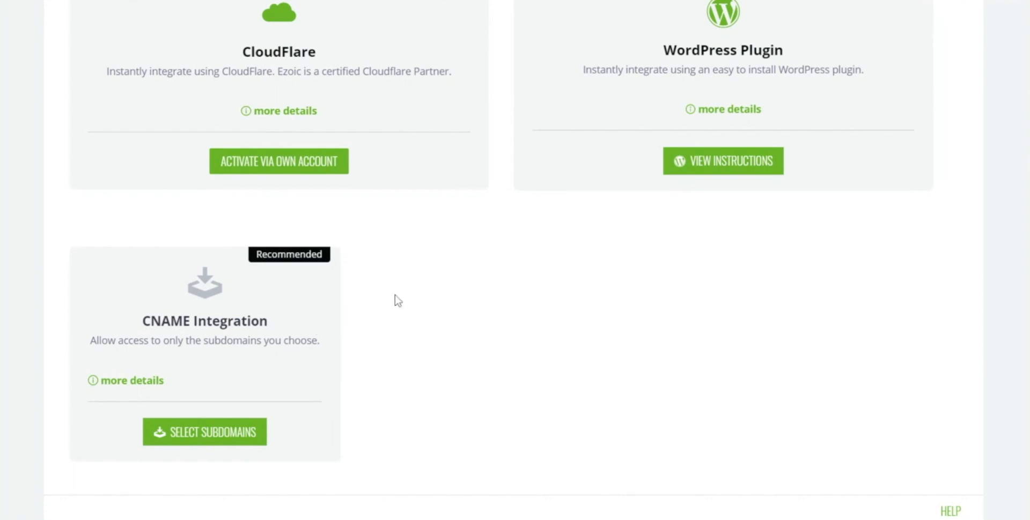
scroll(397, 301, up, 1)
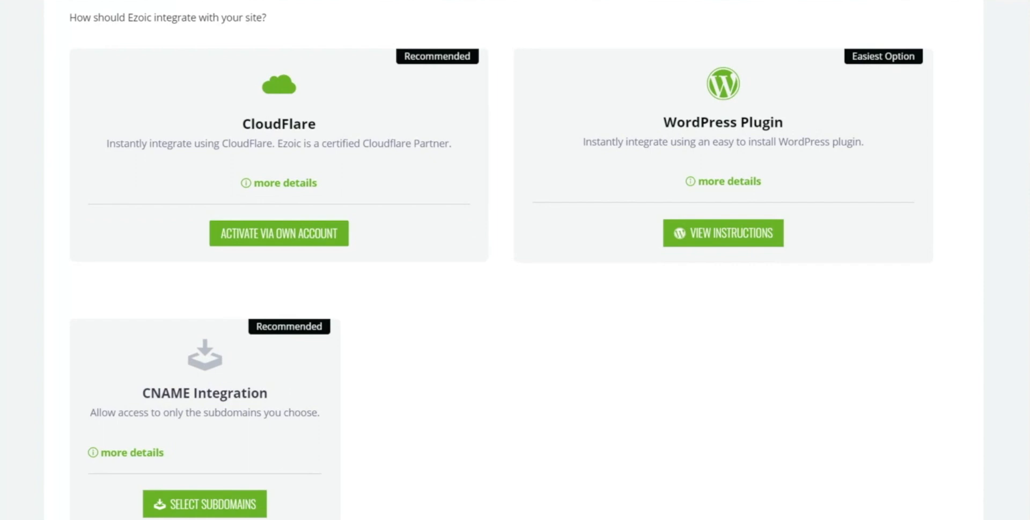
scroll(501, 260, up, 1)
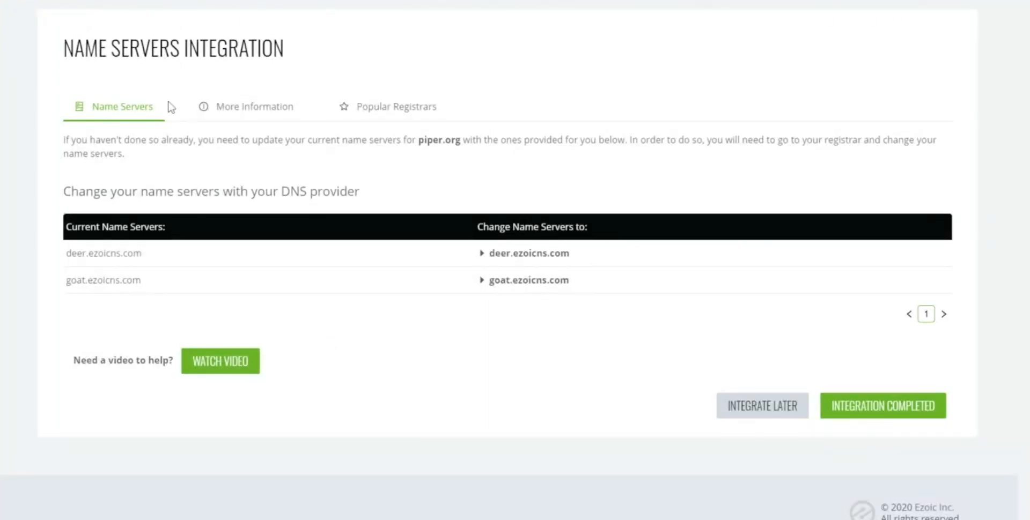
scroll(134, 90, up, 3)
click(332, 83)
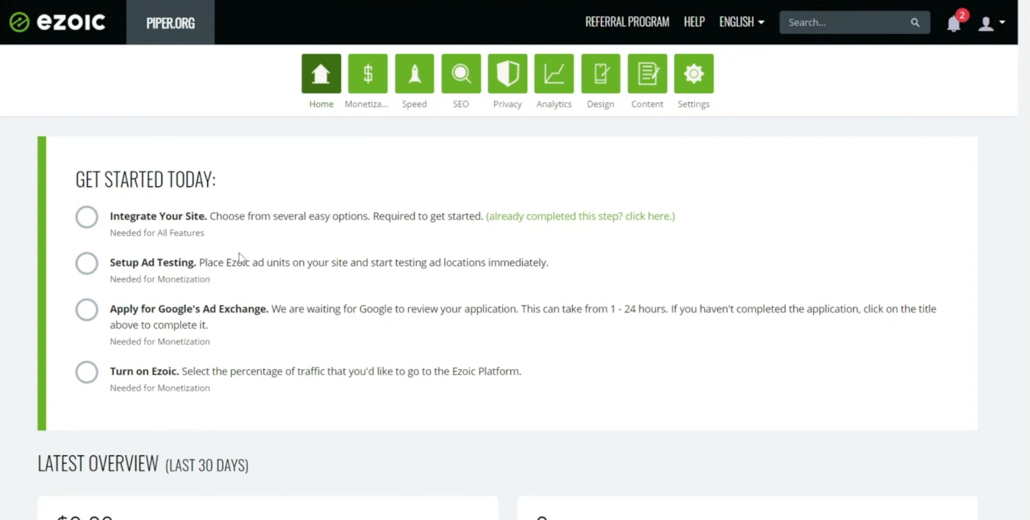
Start a new ad placeholder under Setup Ad Testing, with position Sidebar Top and the name "sidebar top"
click(172, 266)
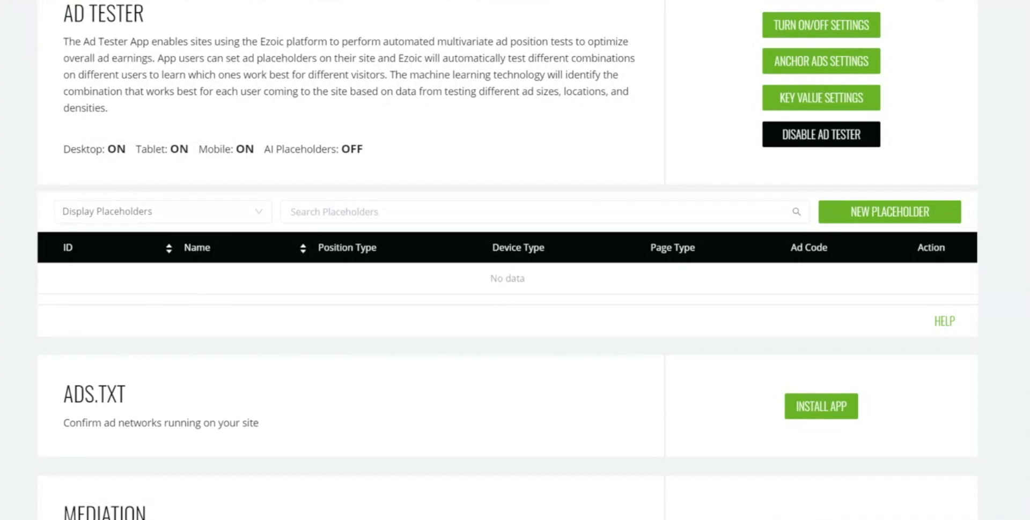
click(867, 214)
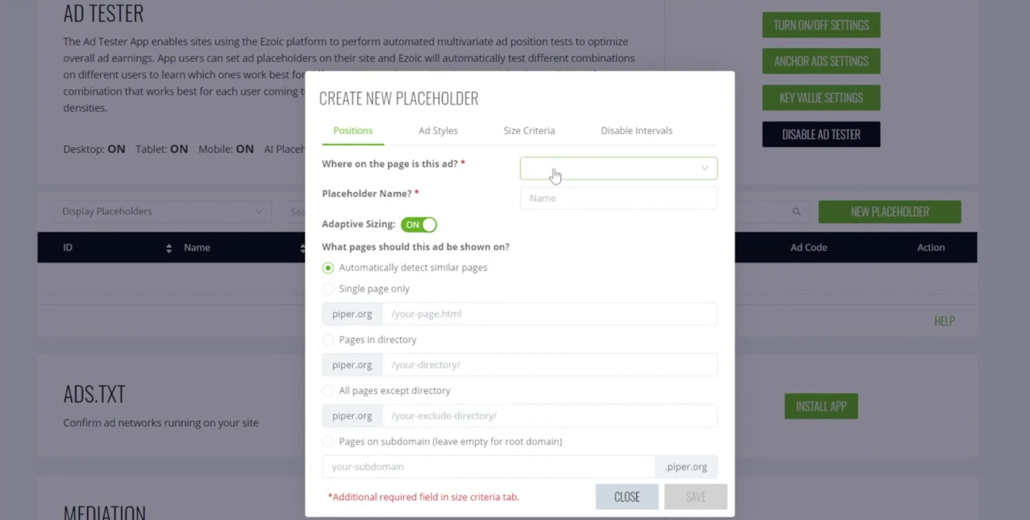
click(555, 172)
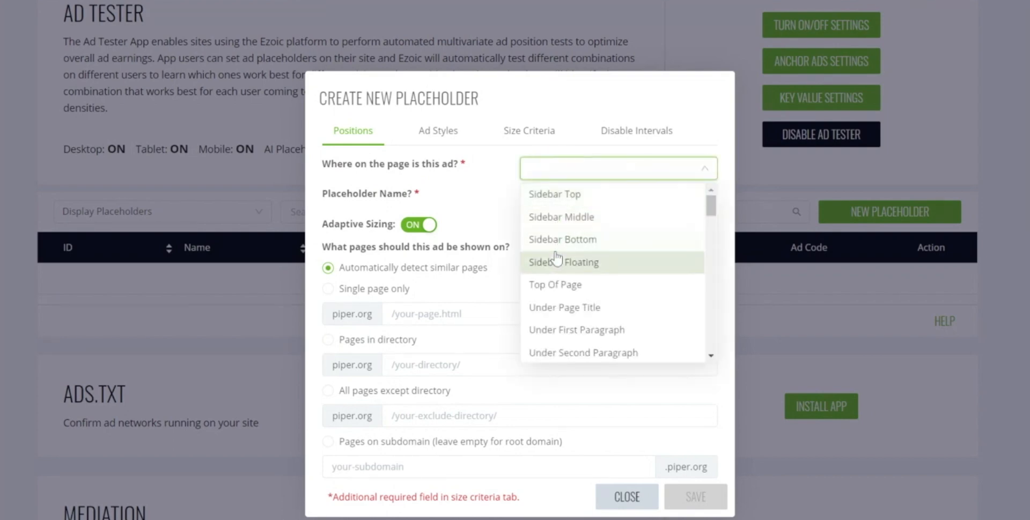
click(560, 202)
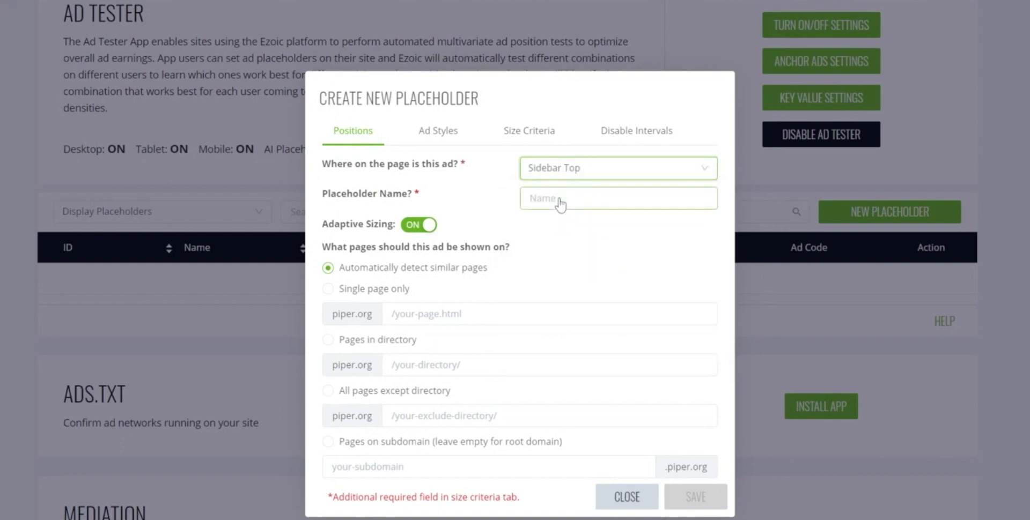
click(560, 204)
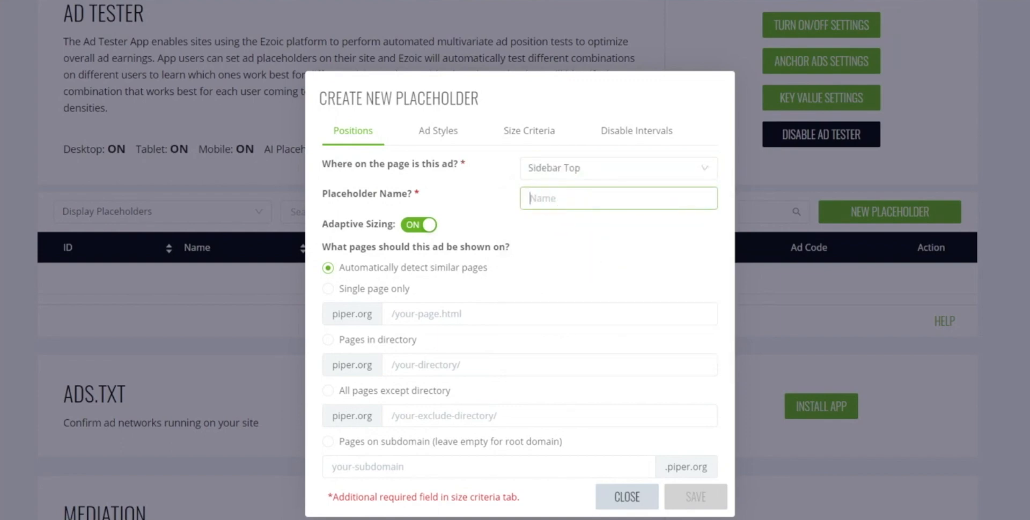
text(sidebar top)
In the placeholder's ad styles, put the ad in its own row with center alignment
click(452, 130)
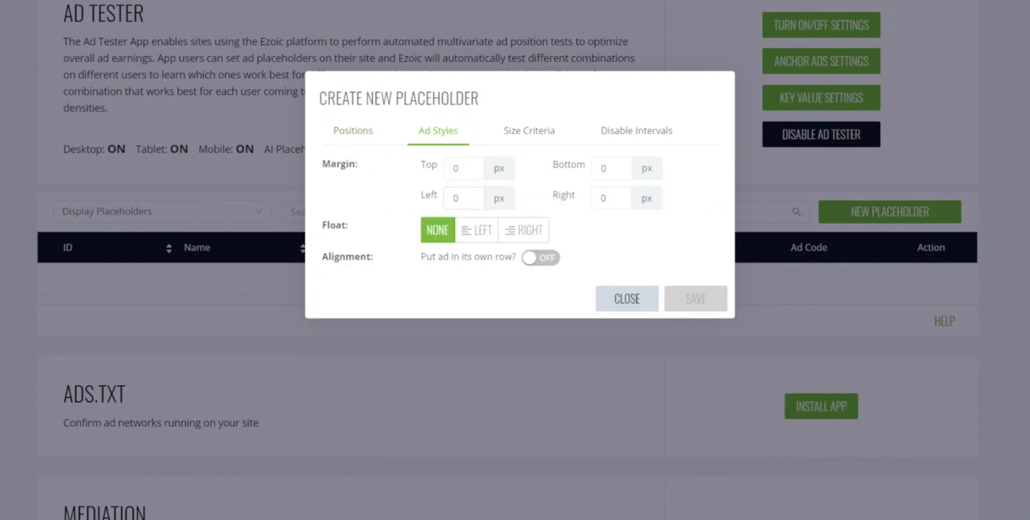
click(533, 259)
click(491, 290)
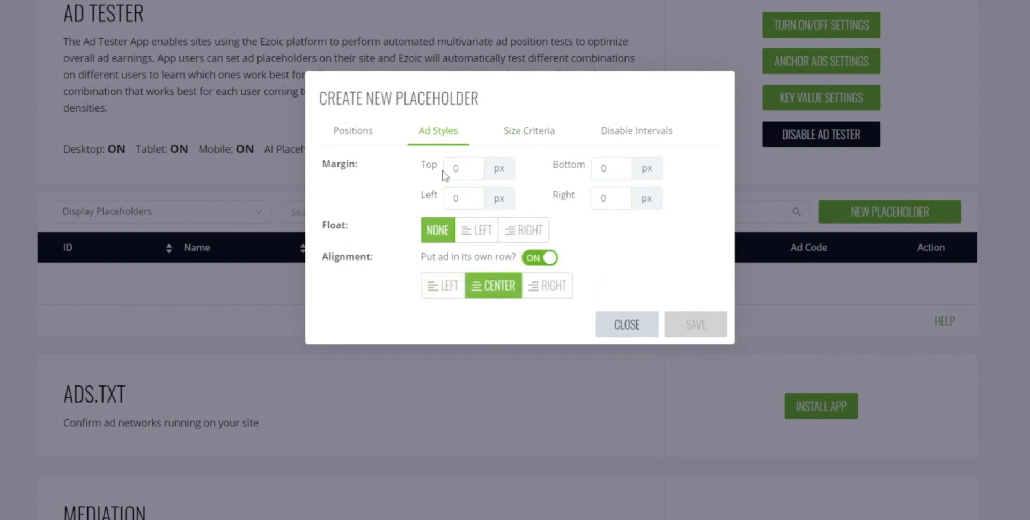
In the size criteria, turn off mobile devices and select all Box ad sizes
click(543, 134)
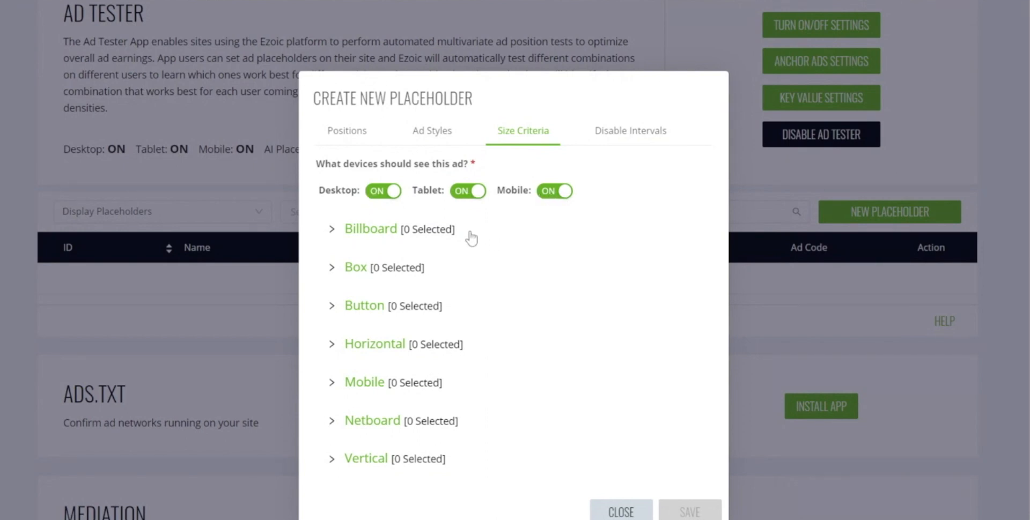
click(570, 192)
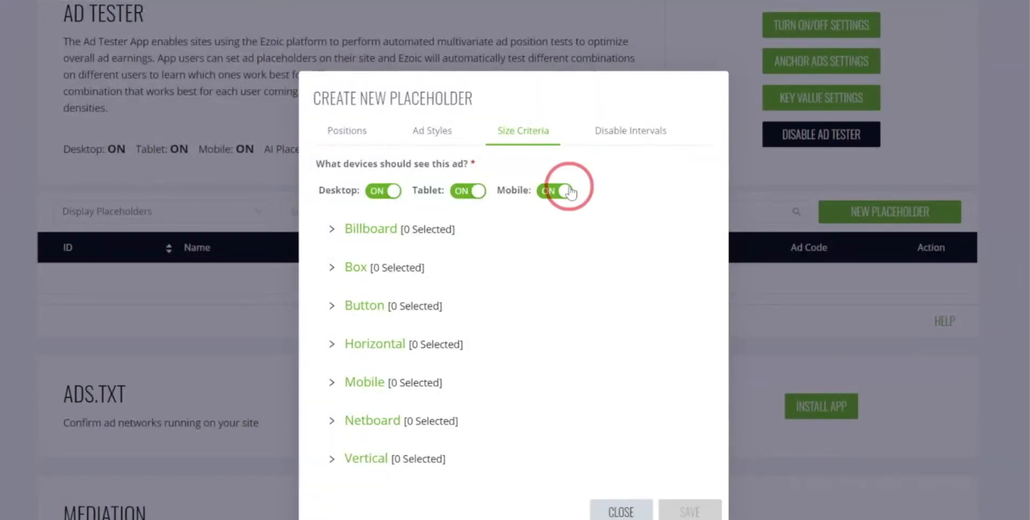
click(349, 268)
click(357, 299)
Select all ad sizes in the Button and Vertical groups for the placeholder
scroll(460, 299, down, 4)
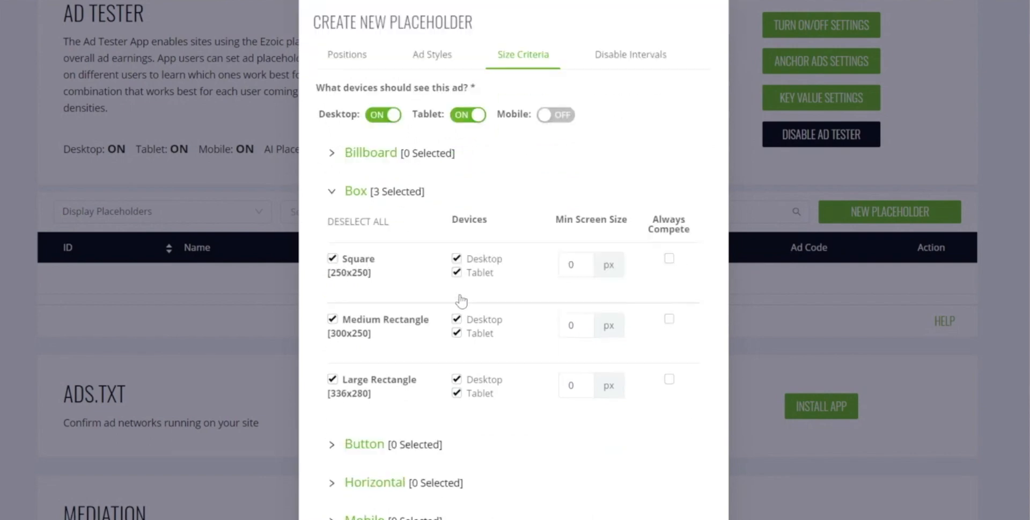
click(374, 302)
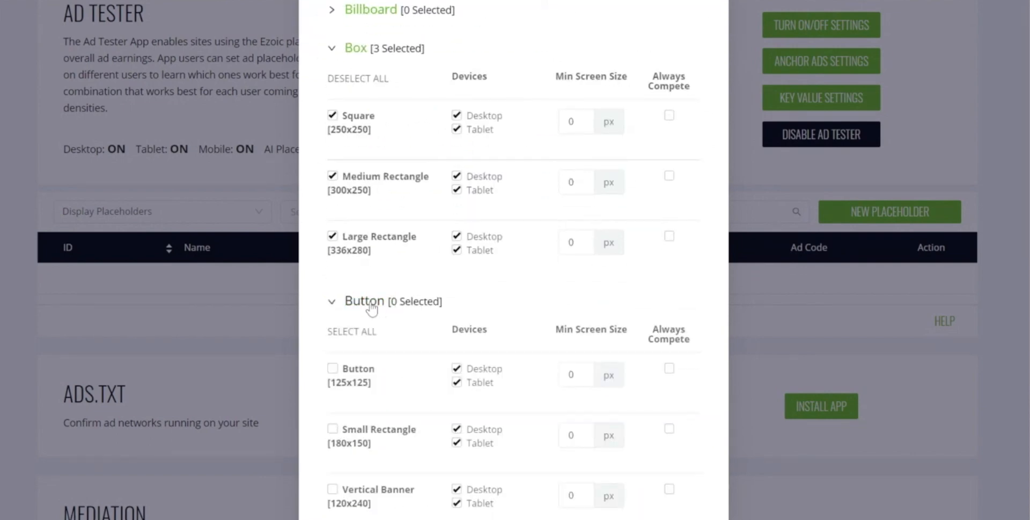
click(359, 329)
scroll(365, 336, down, 2)
scroll(364, 335, down, 3)
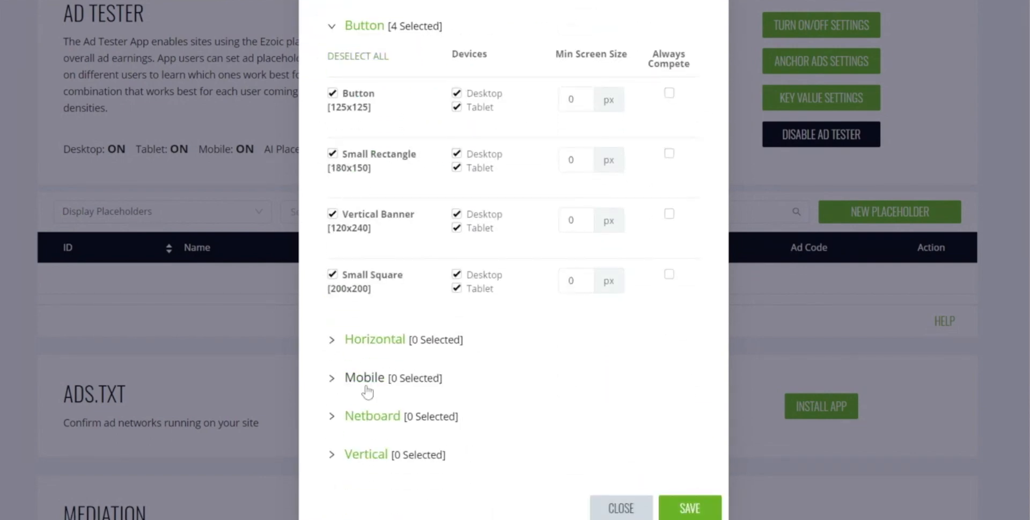
click(363, 455)
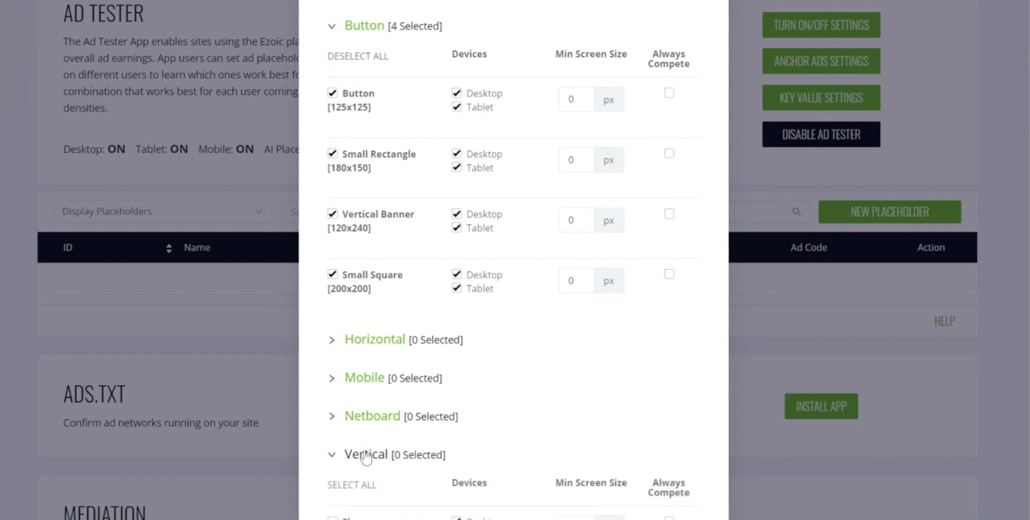
scroll(363, 459, down, 3)
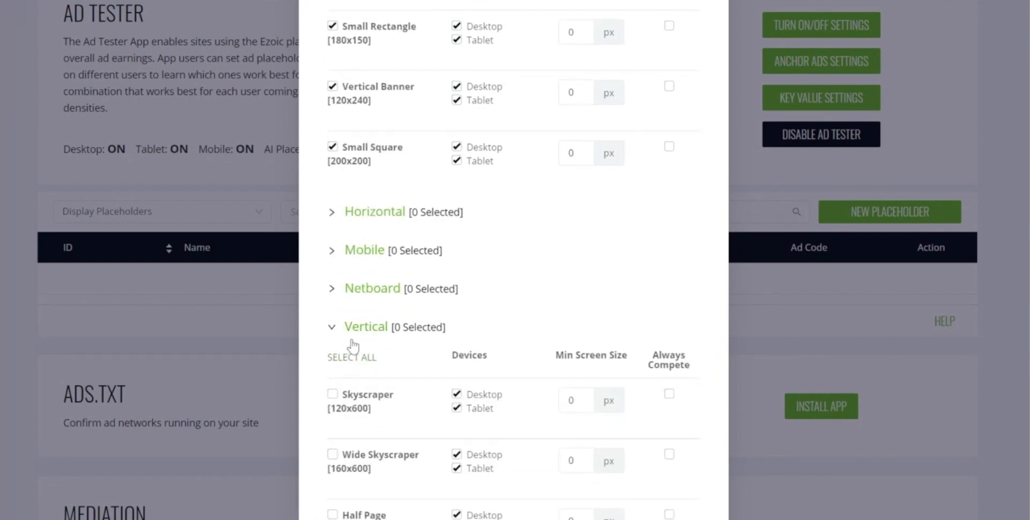
click(352, 360)
Review the selected devices and ad sizes, and save the new placeholder
scroll(598, 310, up, 9)
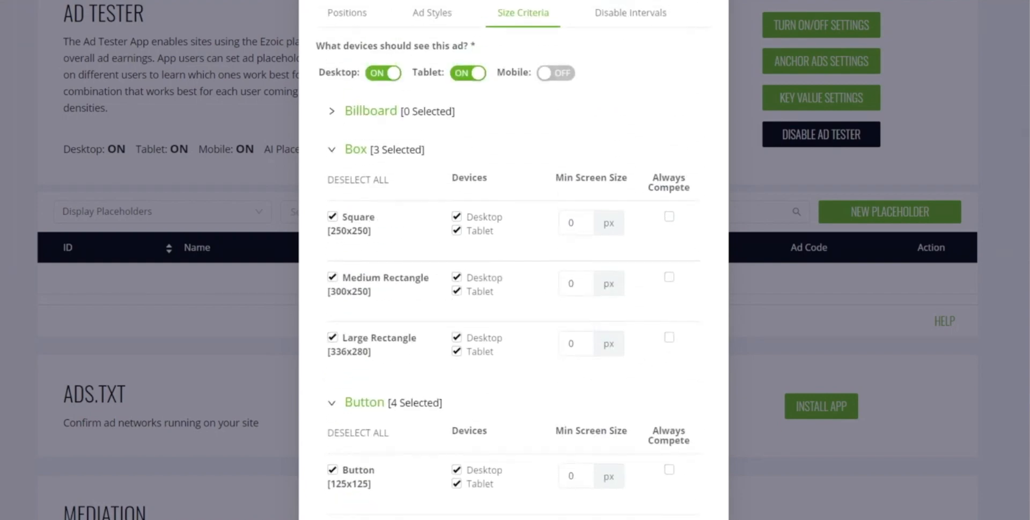
scroll(514, 268, up, 2)
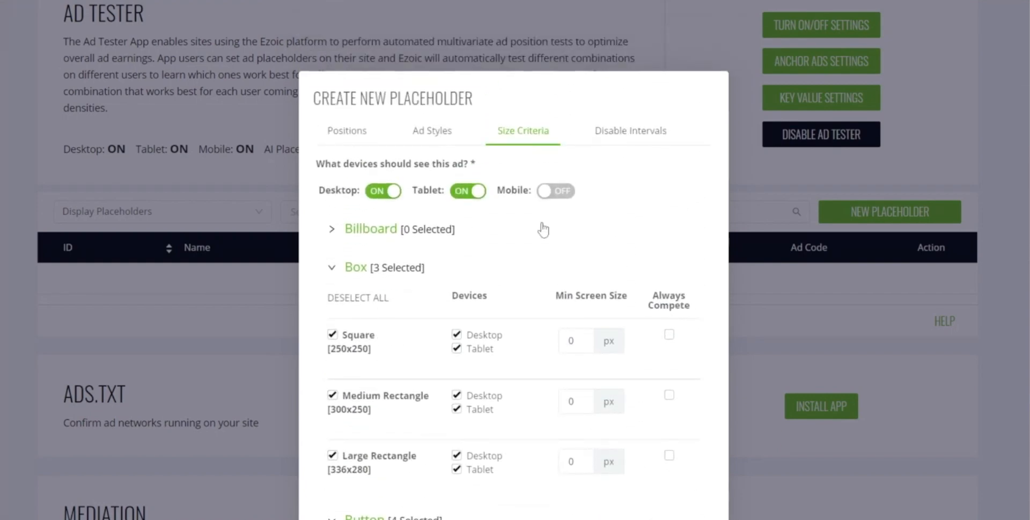
scroll(621, 249, down, 2)
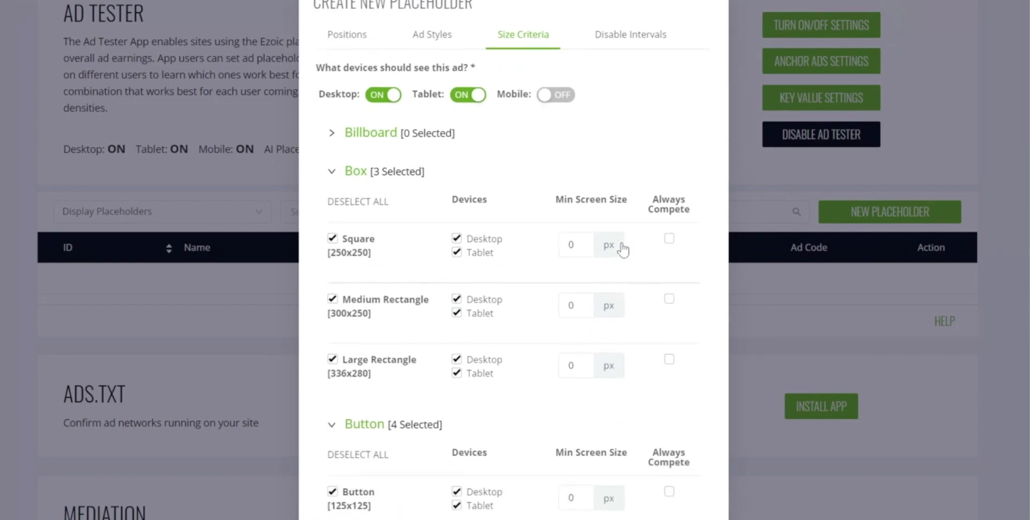
scroll(621, 249, down, 10)
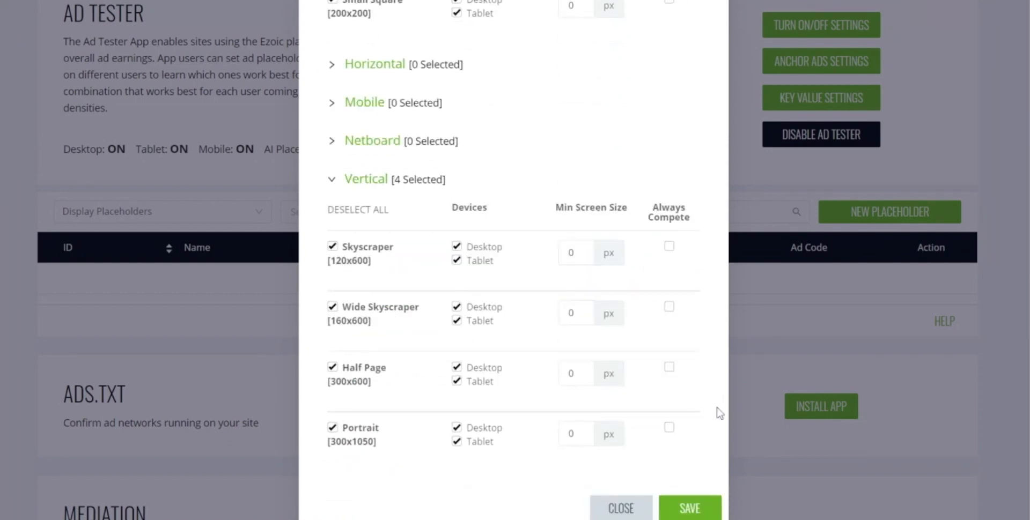
click(707, 508)
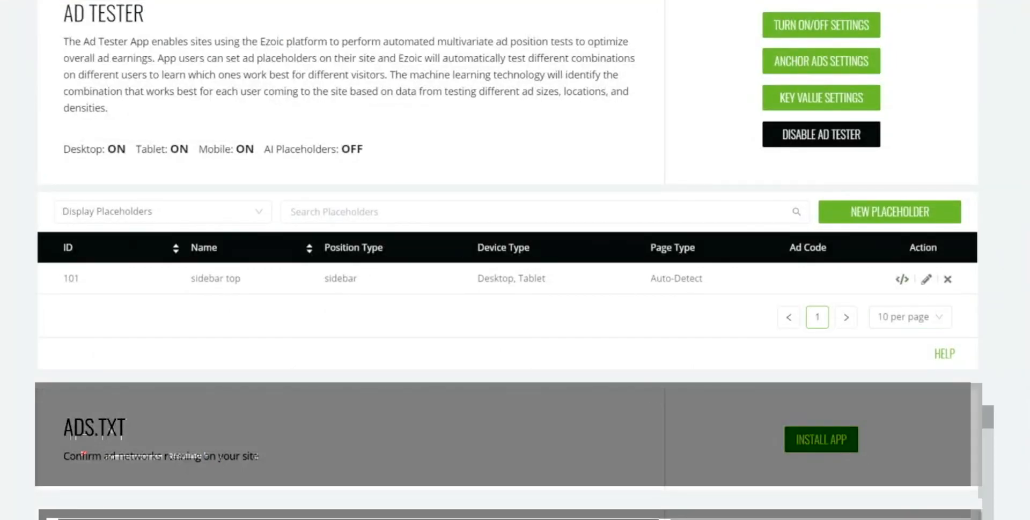
Copy the sidebar top placeholder's HTML code and paste it above the AdSense script in the Adsense Code Google Doc
click(902, 280)
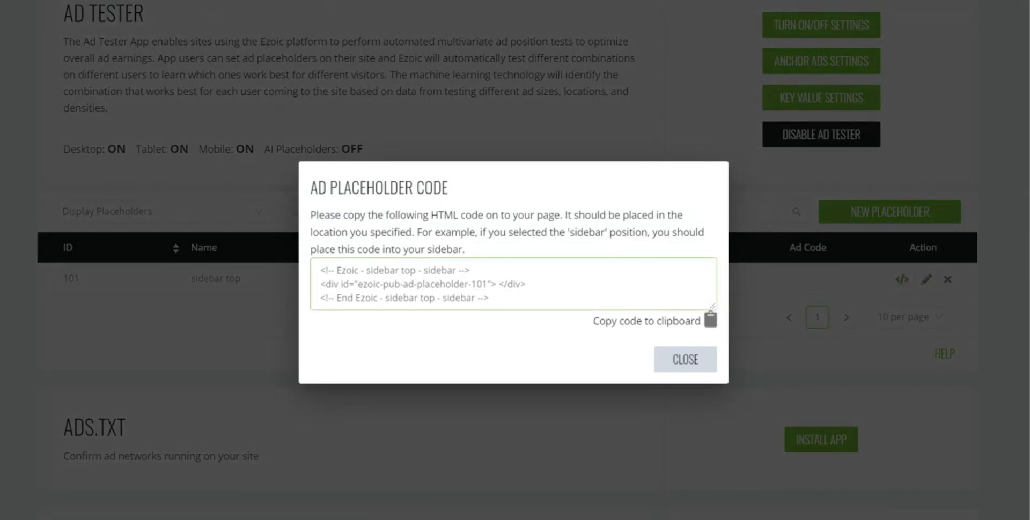
drag(490, 309, 305, 275)
key(ctrl+c)
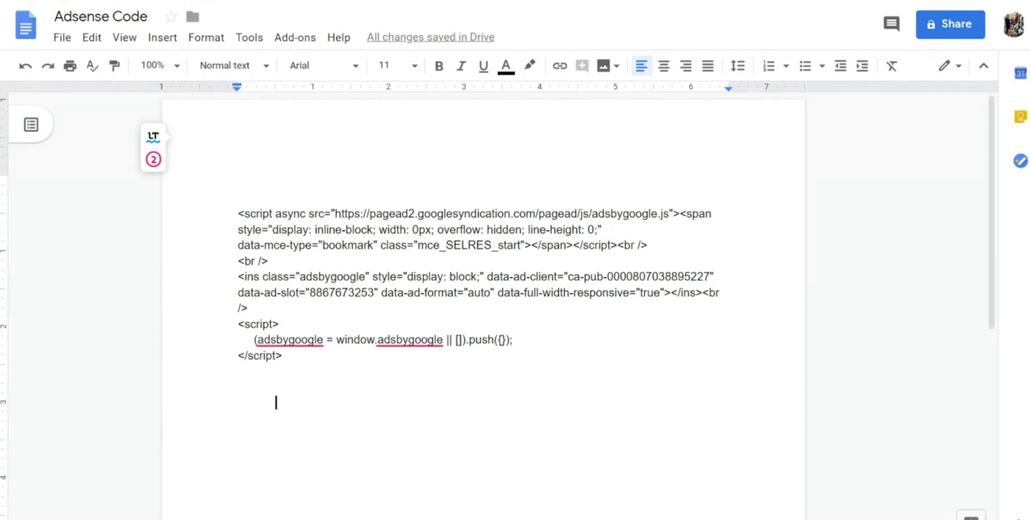
click(244, 196)
key(ctrl+v)
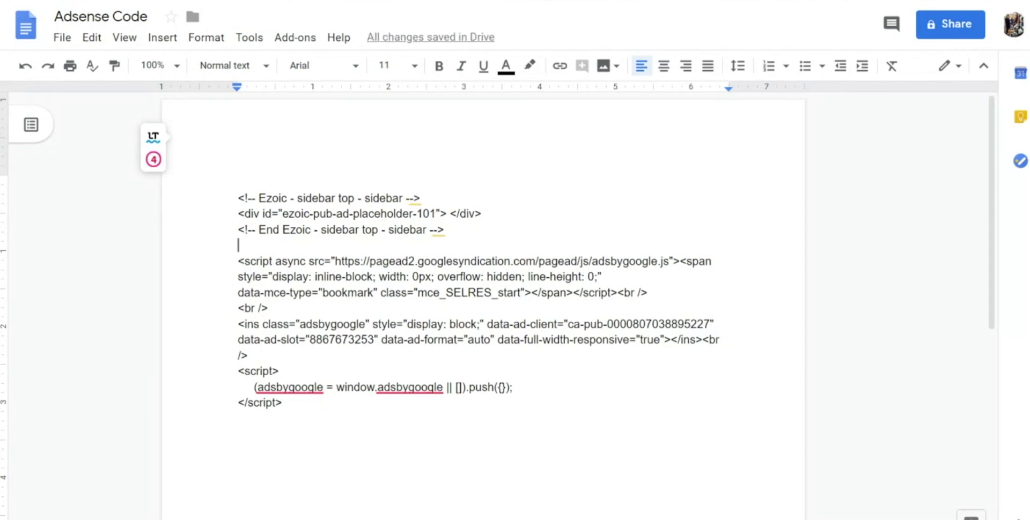
Move the closing </div> tag and the End Ezoic comment from above the AdSense script to directly below its closing </script> tag
drag(447, 213, 214, 195)
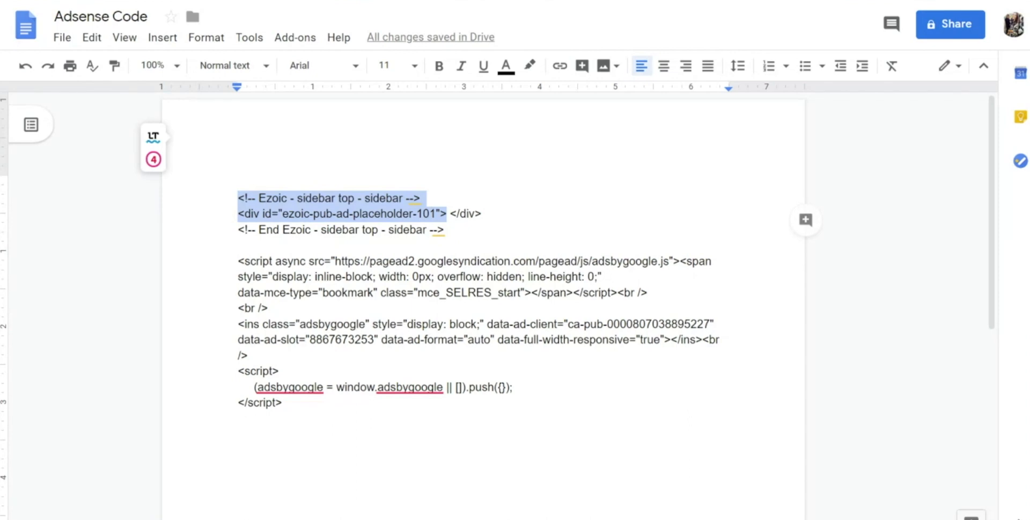
drag(460, 224, 452, 212)
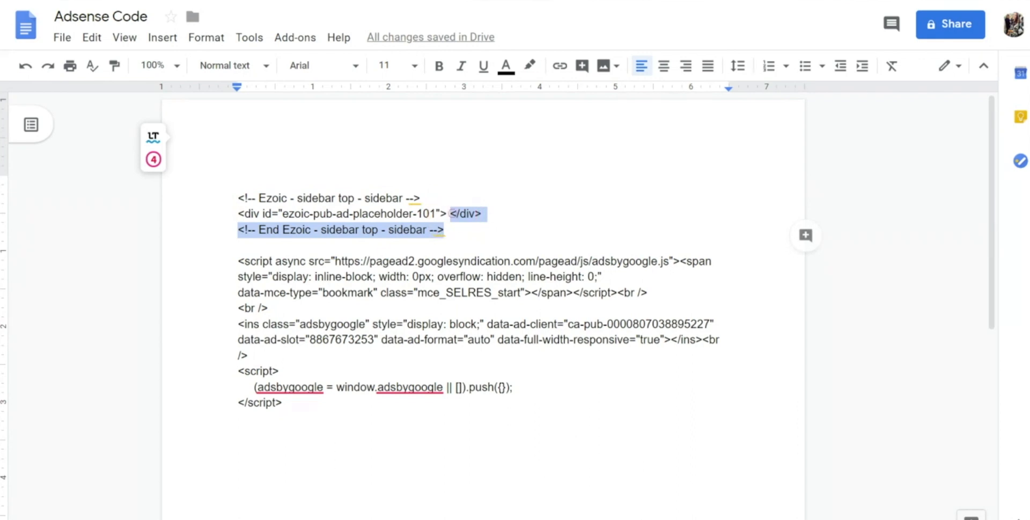
key(ctrl+x)
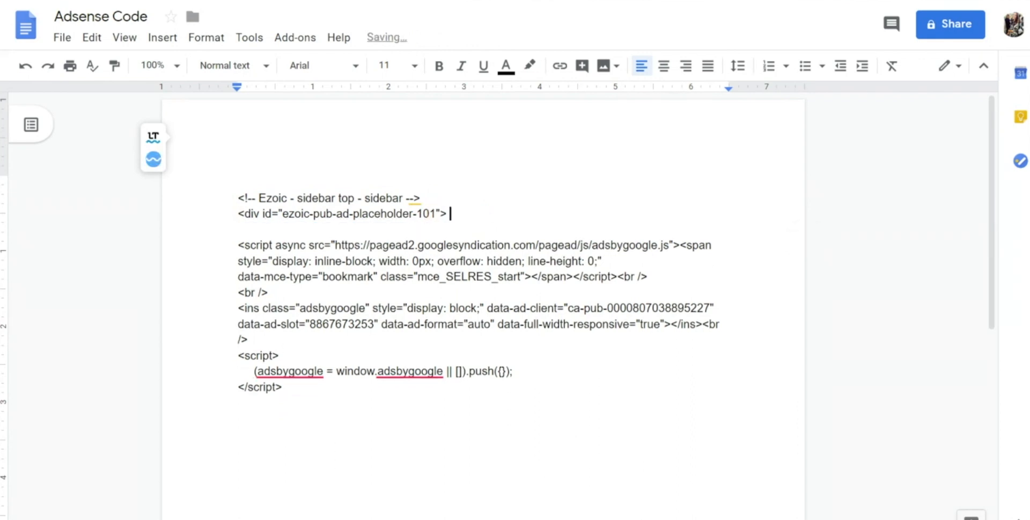
click(239, 403)
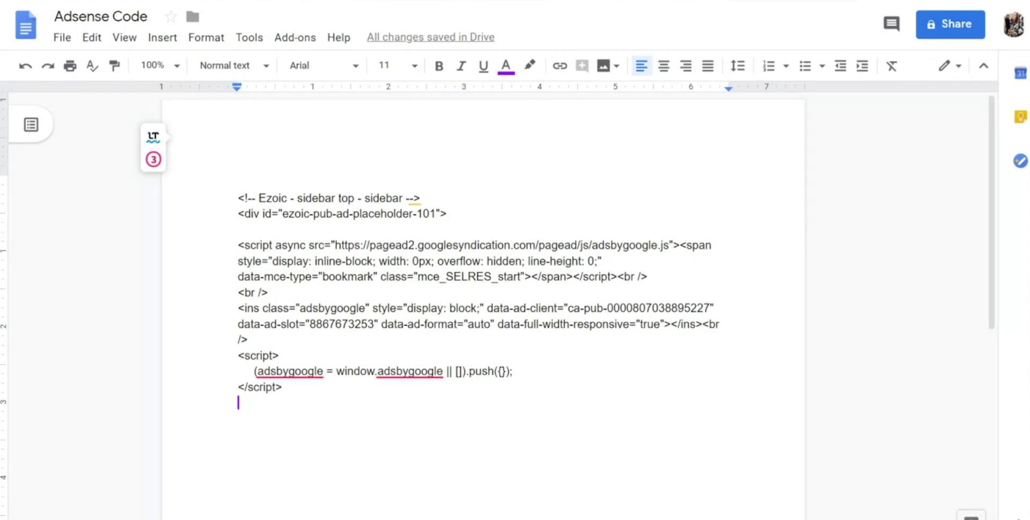
key(ctrl+v)
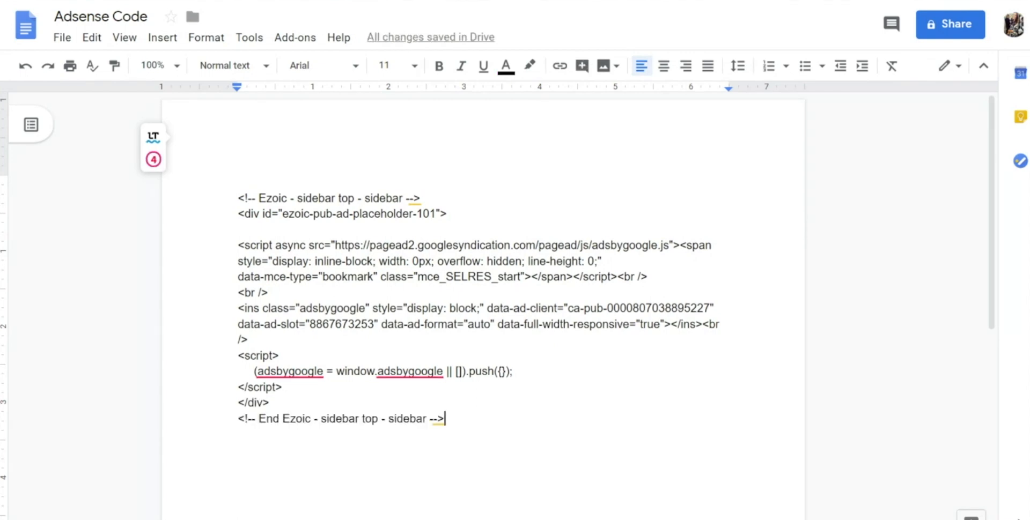
drag(283, 387, 221, 244)
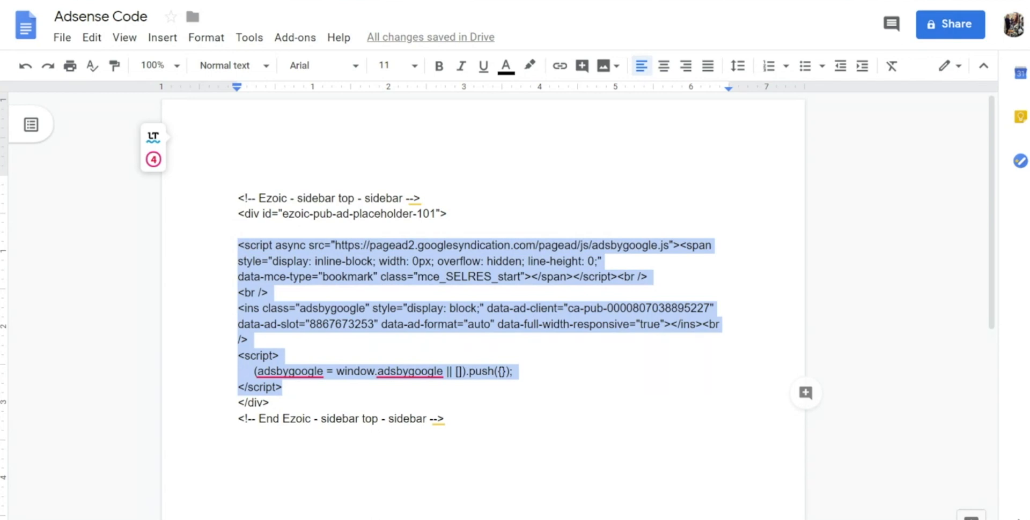
click(446, 420)
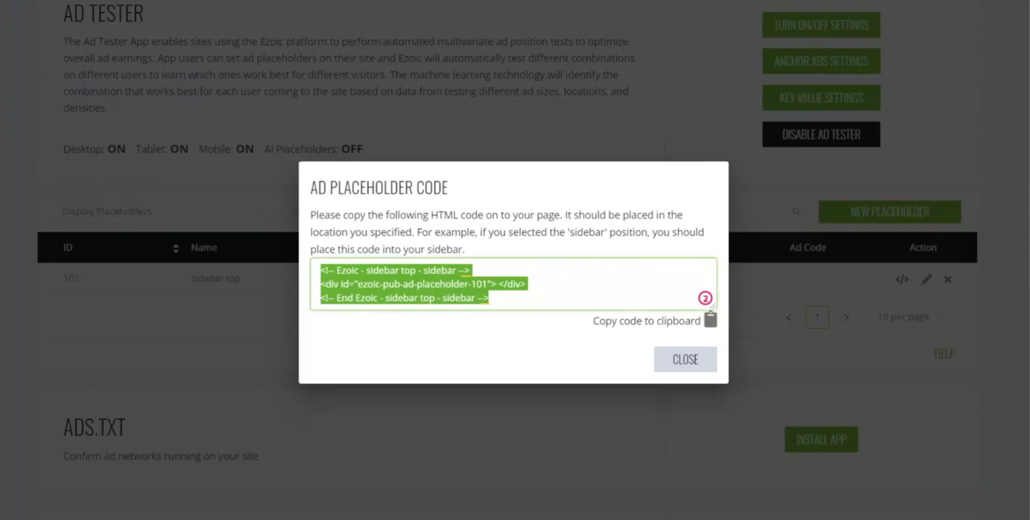
In the Ezoic dashboard, dismiss the ad placeholder code and view the new placeholder form without creating one
click(672, 363)
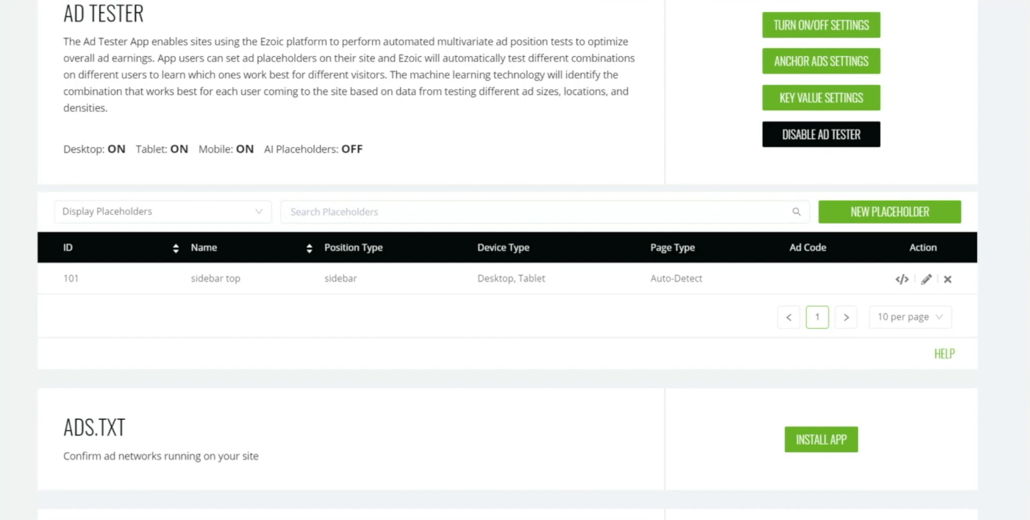
click(869, 213)
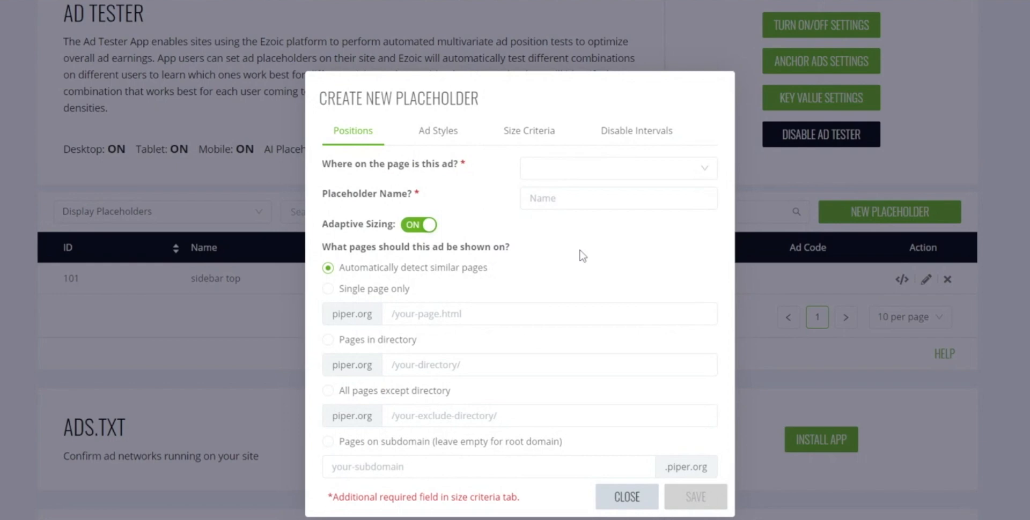
click(623, 498)
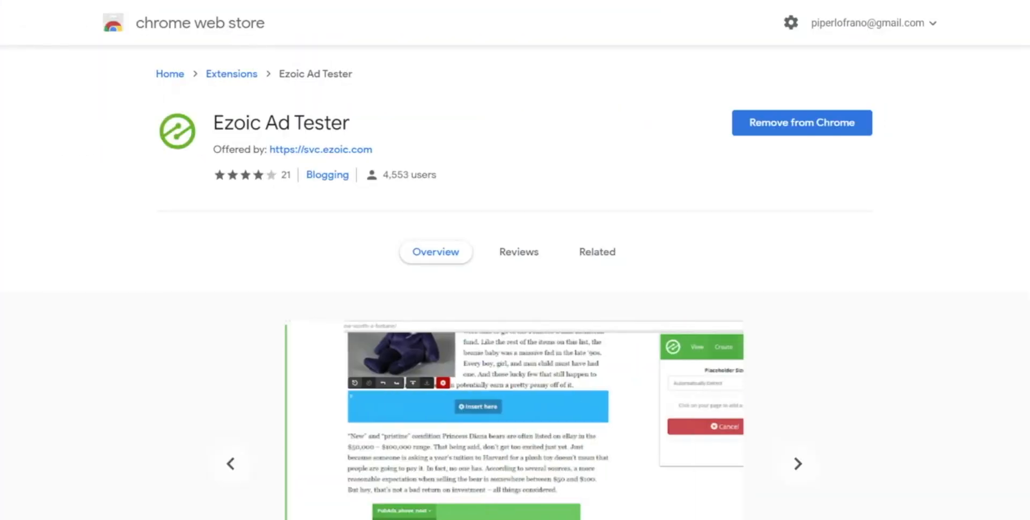
Review the Ezoic Ad Tester extension's page and preview images in the Chrome Web Store
scroll(564, 92, down, 1)
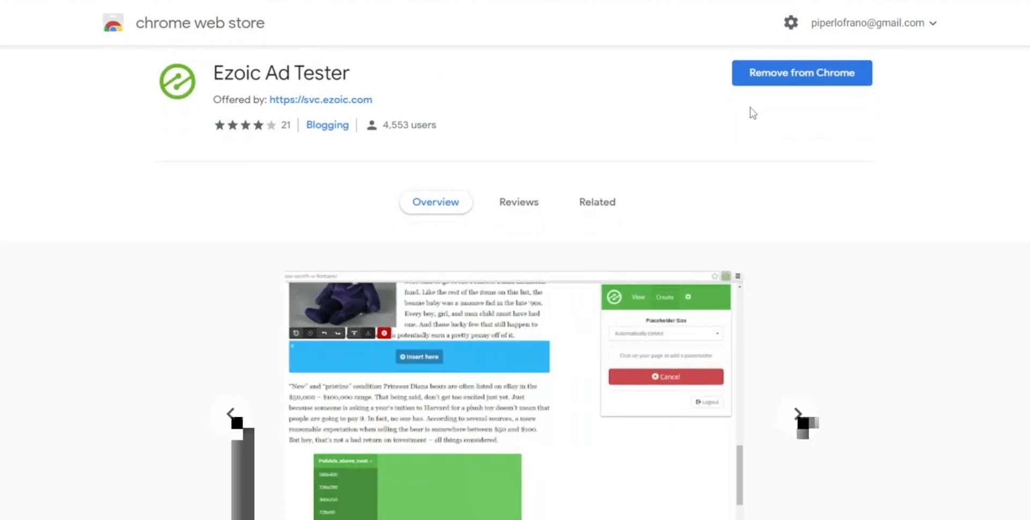
scroll(677, 171, down, 4)
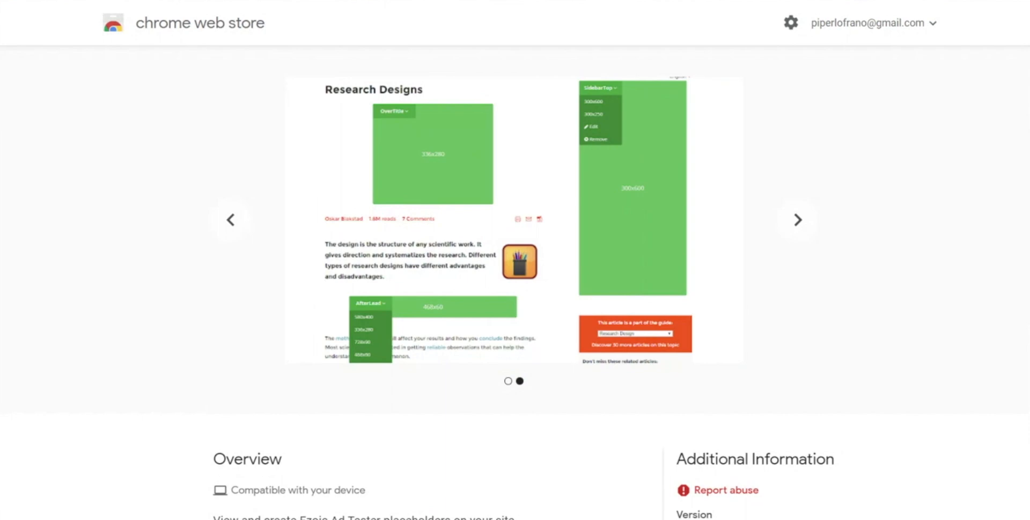
scroll(515, 268, up, 1)
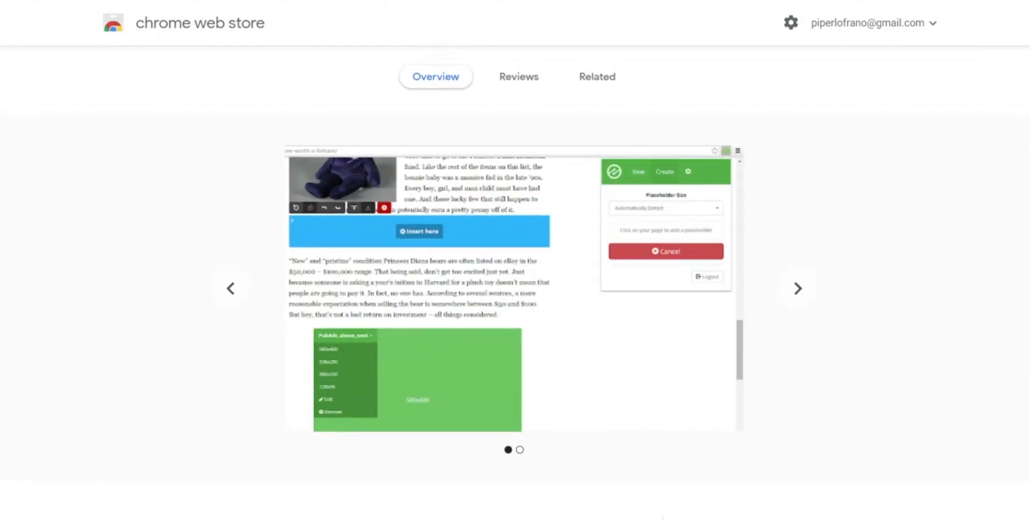
scroll(515, 268, up, 1)
scroll(515, 268, up, 1)
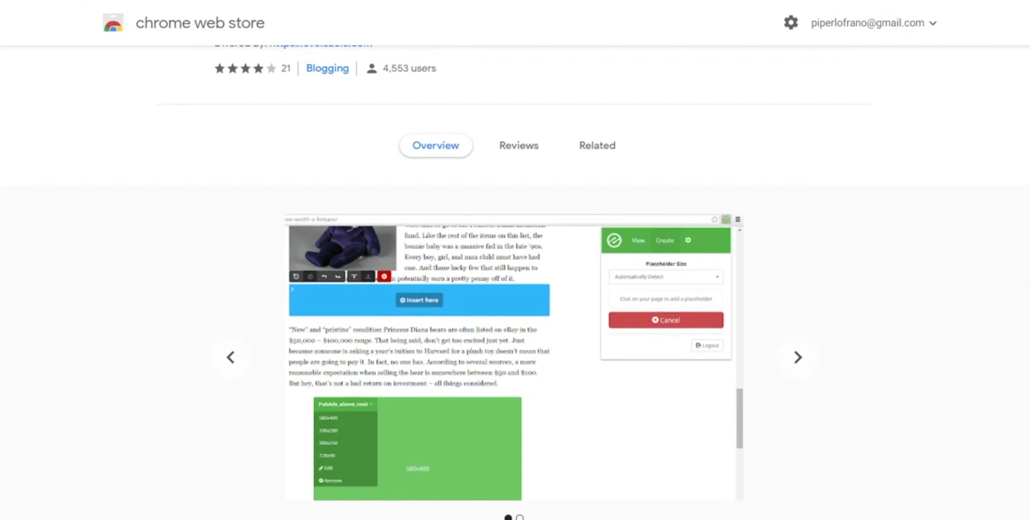
scroll(515, 269, up, 2)
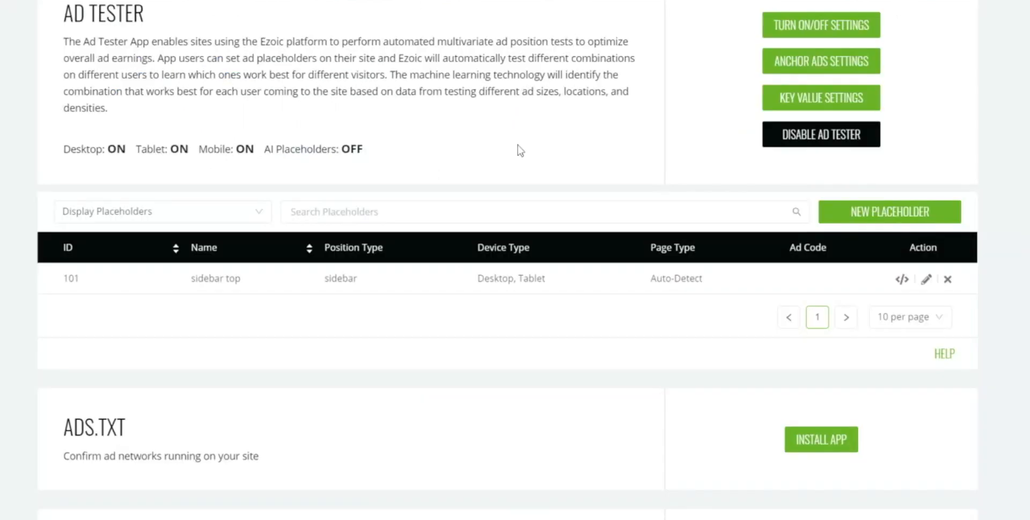
Back in the Ezoic dashboard, examine the Get Started checklist and the email fields of the Google's Ad Exchange application
scroll(520, 151, up, 20)
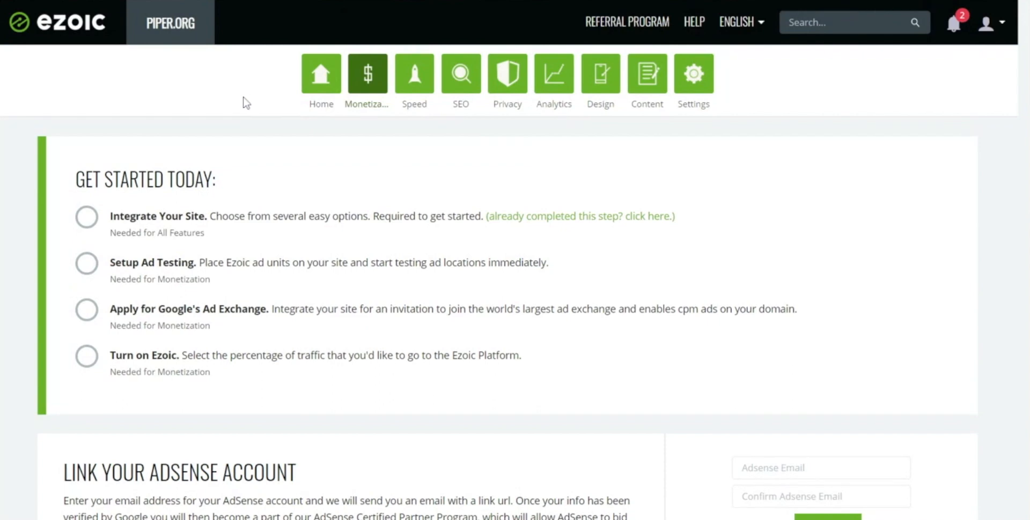
scroll(212, 245, down, 1)
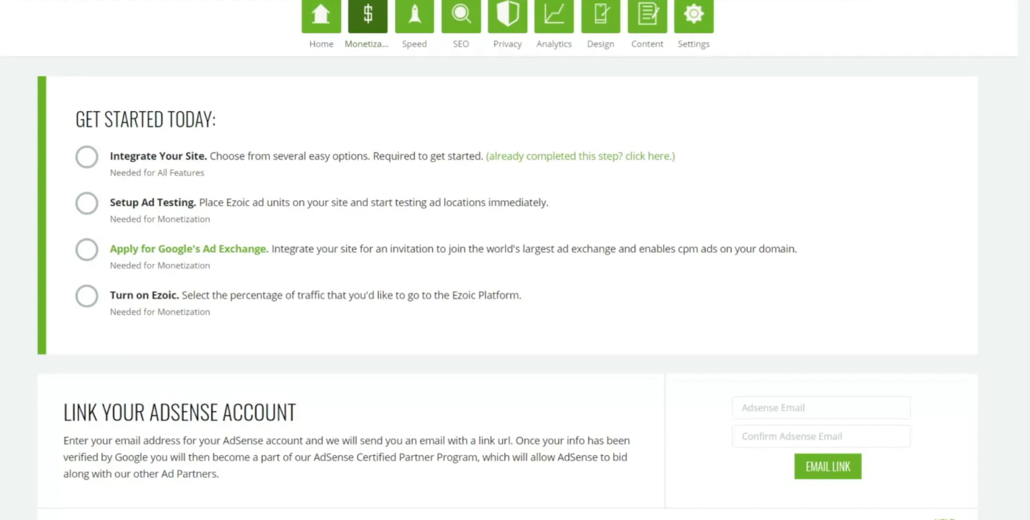
scroll(204, 257, down, 10)
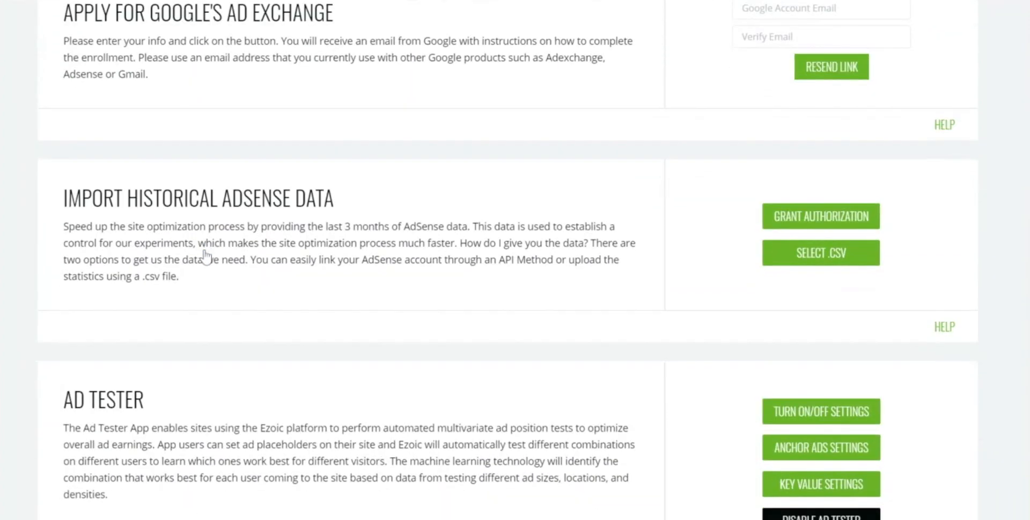
scroll(748, 126, up, 1)
click(784, 52)
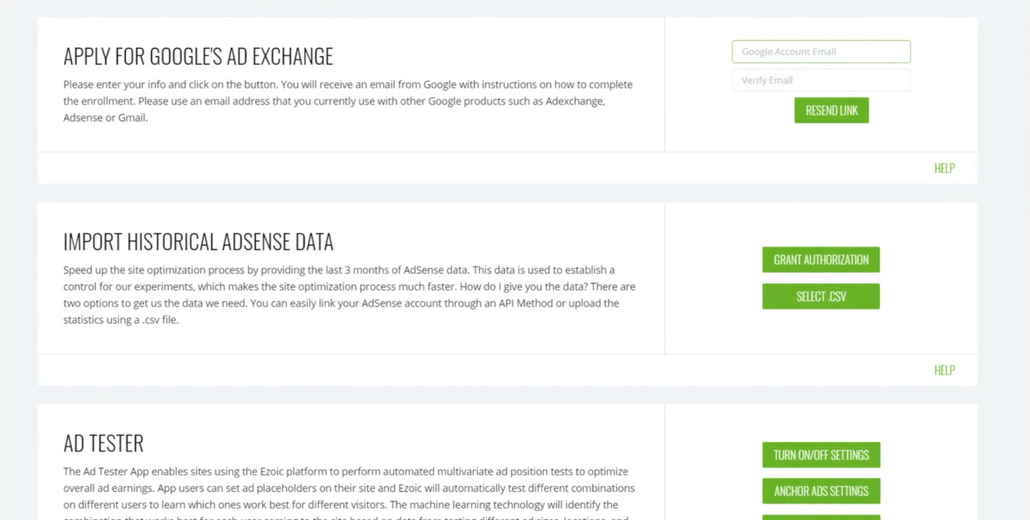
click(717, 56)
click(783, 52)
click(716, 57)
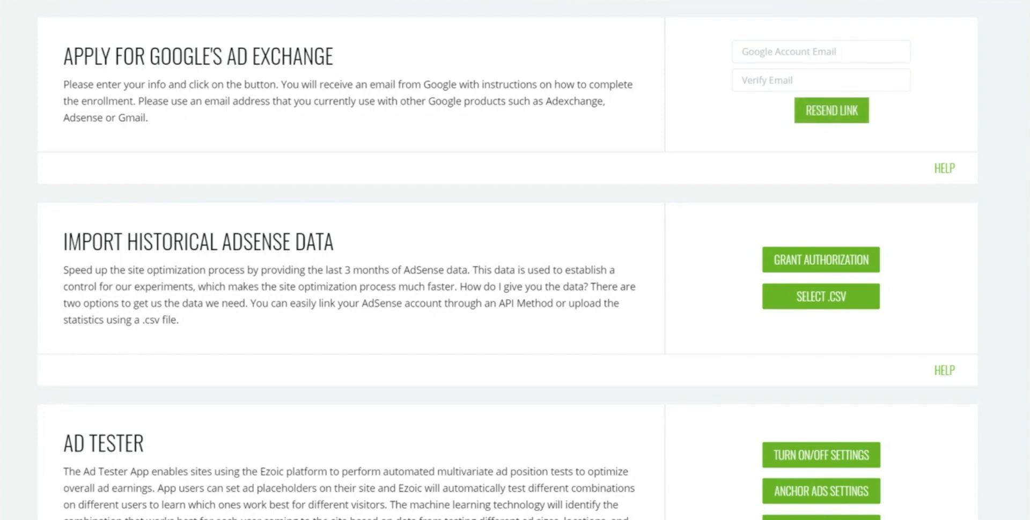
From the Get Started checklist, go to Turn on Ezoic and enable desktop, tablet and mobile in its site settings
scroll(515, 260, up, 10)
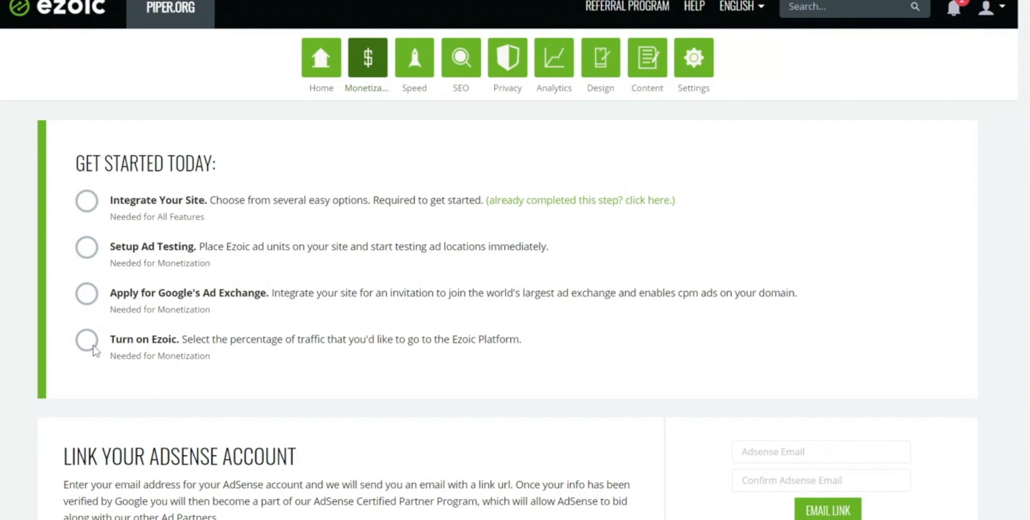
click(121, 341)
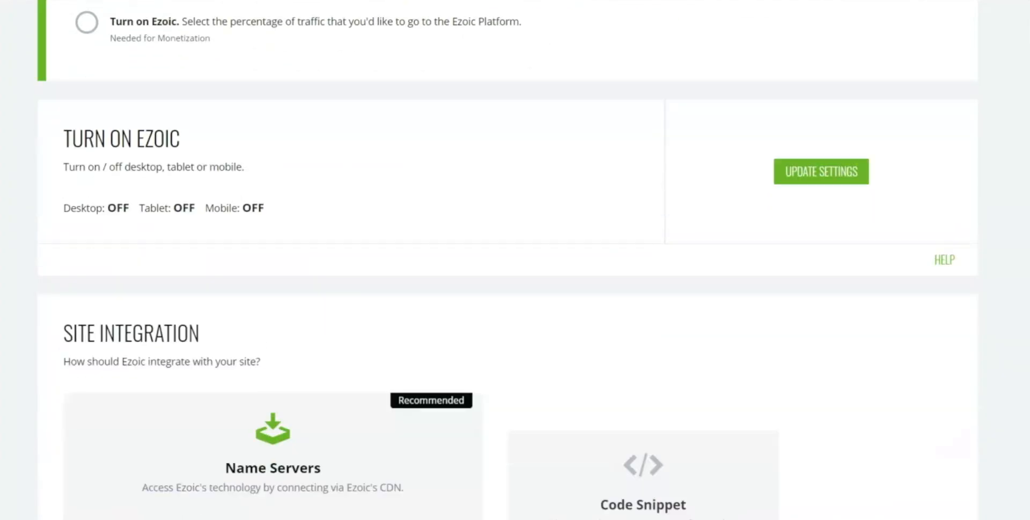
click(815, 52)
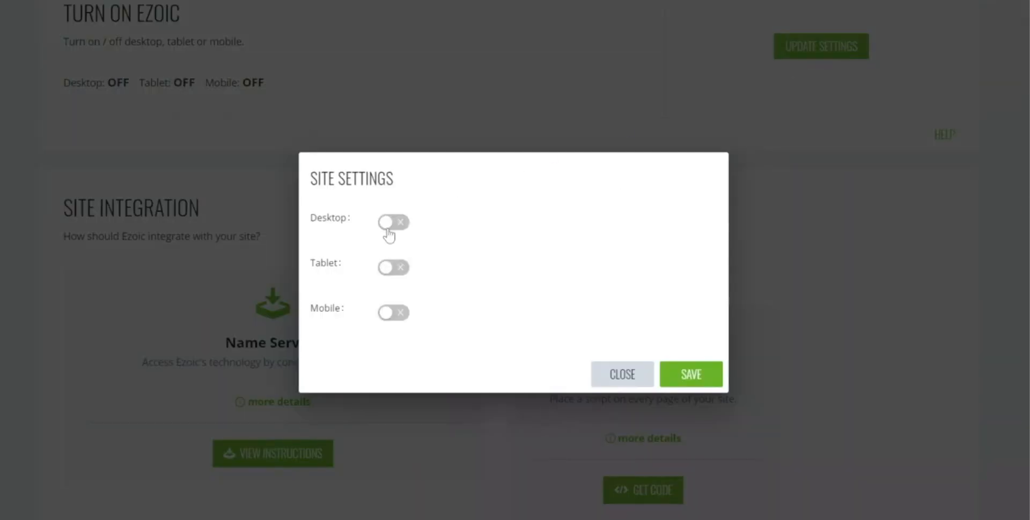
click(388, 231)
click(389, 285)
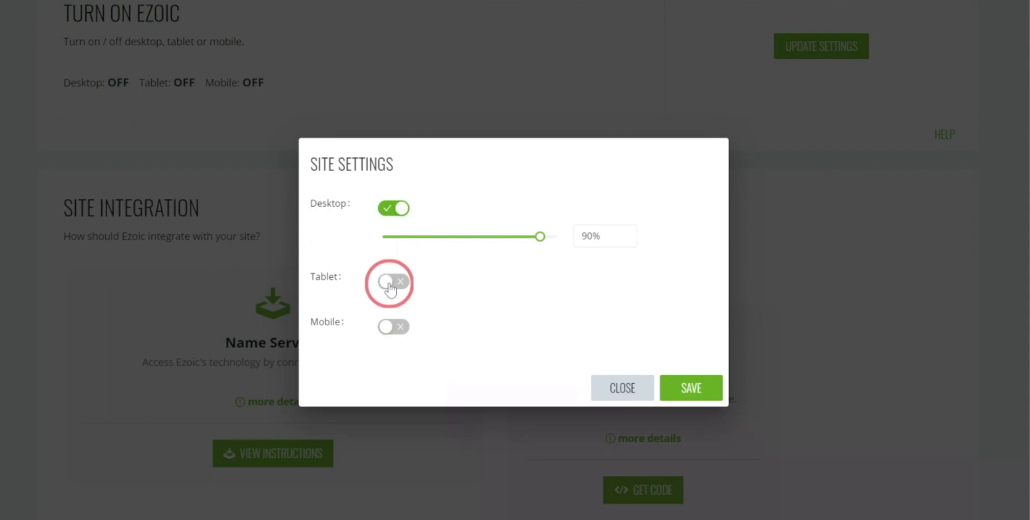
click(390, 341)
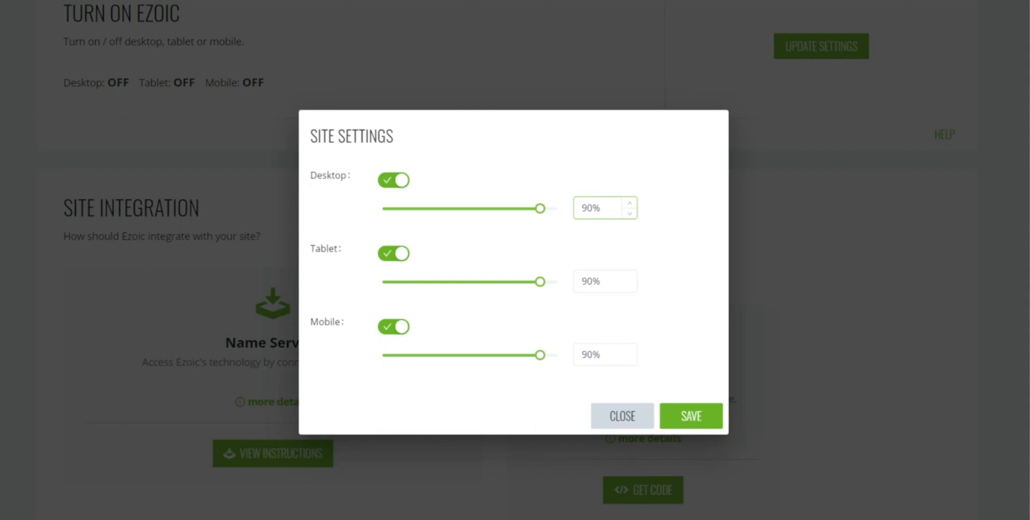
Save the site settings with 90% of traffic for desktop, tablet and mobile, close them and return to the Get Started checklist
drag(600, 208, 563, 213)
click(592, 169)
click(693, 416)
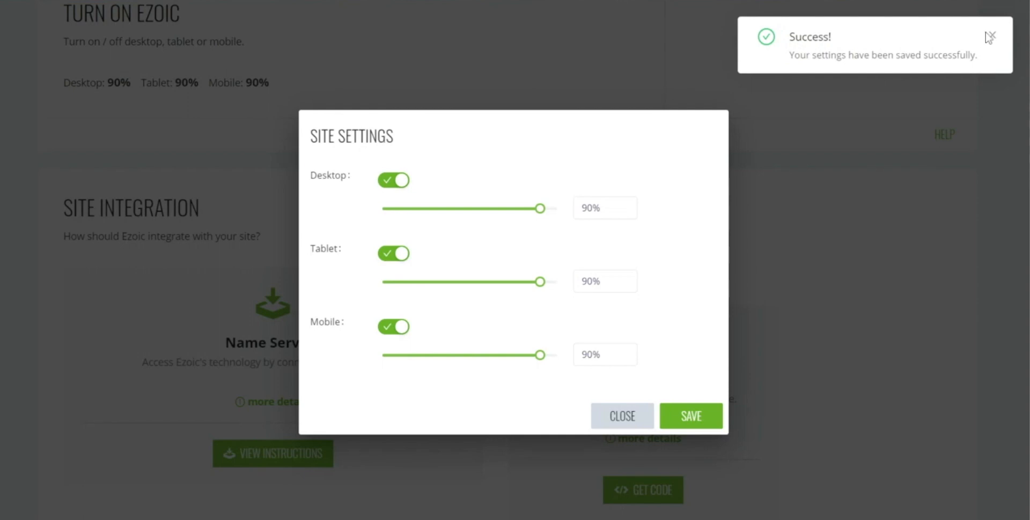
click(989, 36)
click(622, 415)
scroll(564, 207, up, 8)
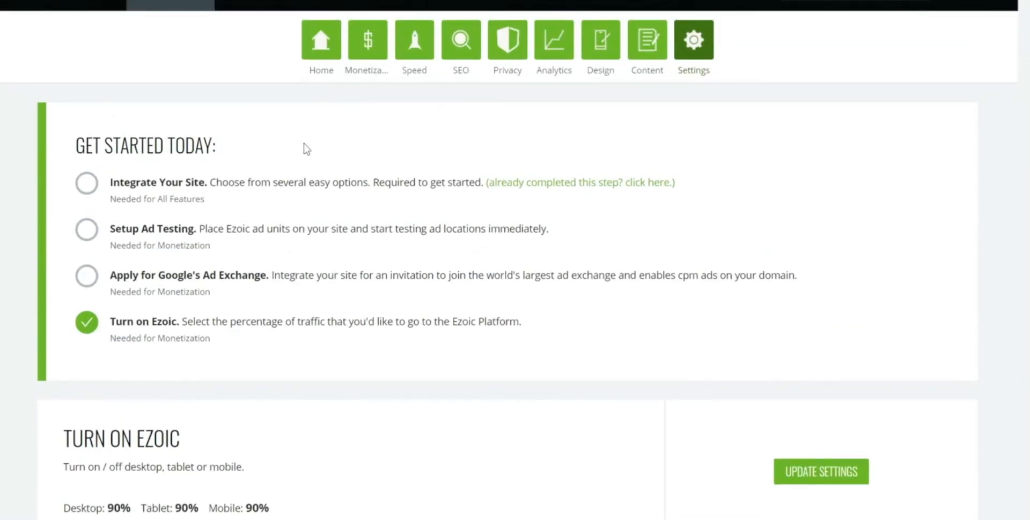